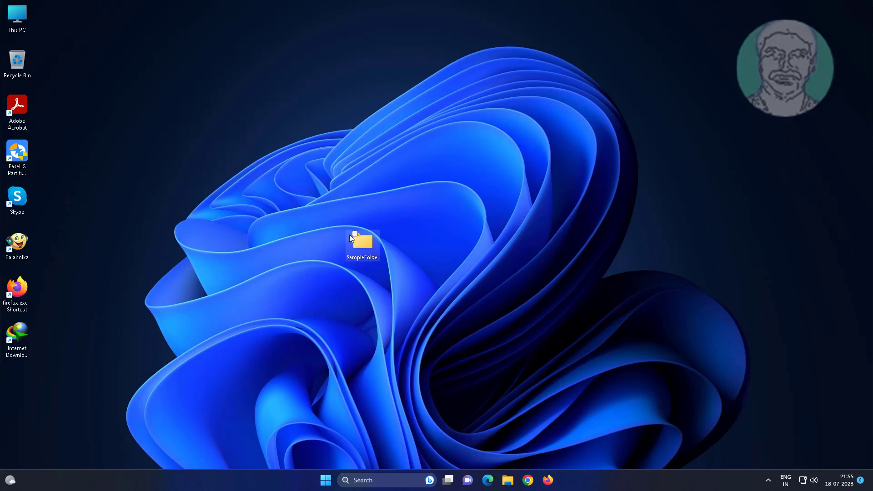
- Try to delete SampleFolder from the desktop, then cancel when access is denied
right_click(363, 244)
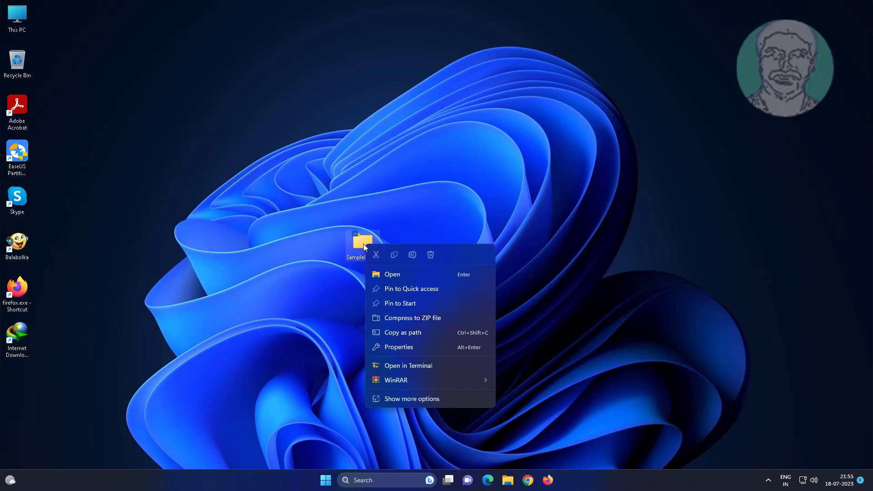
left_click(430, 251)
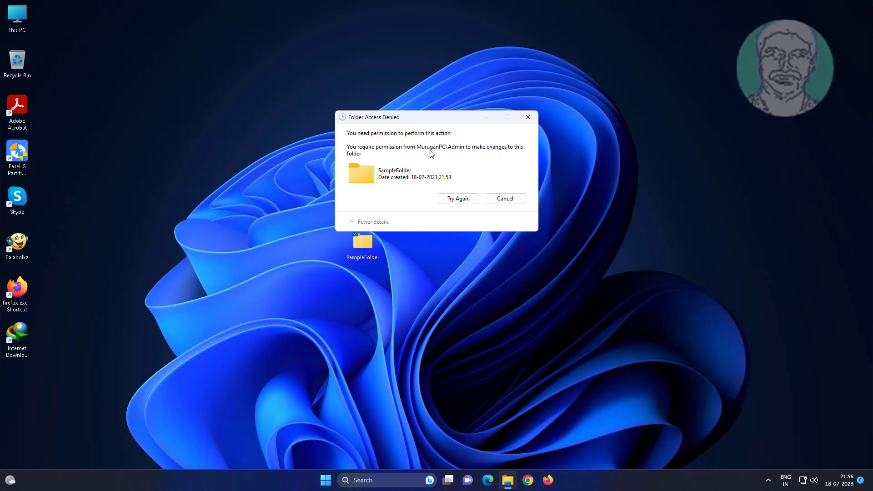
left_click(455, 200)
left_click(506, 198)
left_click(454, 294)
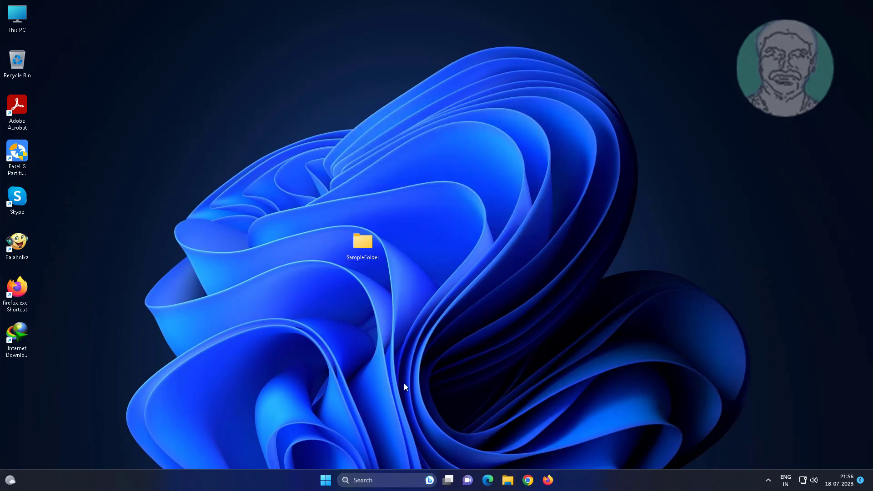
- Open SampleFolder's advanced security settings from its Properties Security tab
right_click(359, 249)
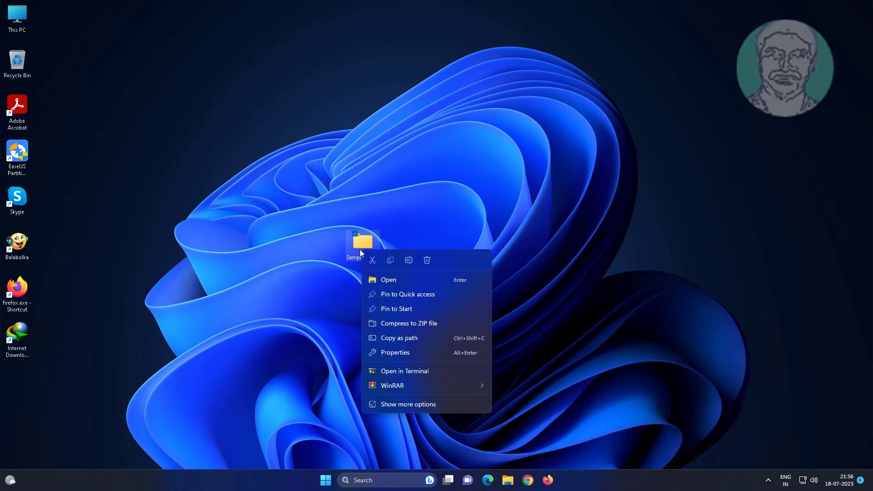
left_click(395, 353)
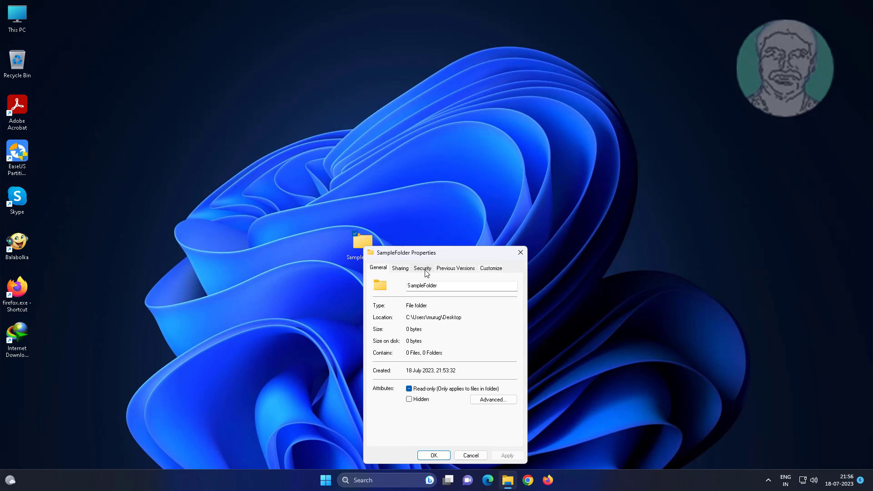
left_click(422, 268)
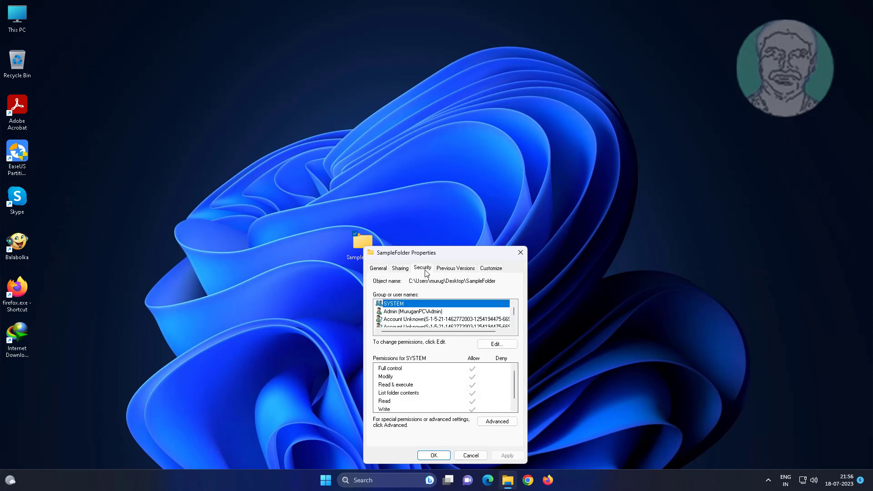
left_click(497, 421)
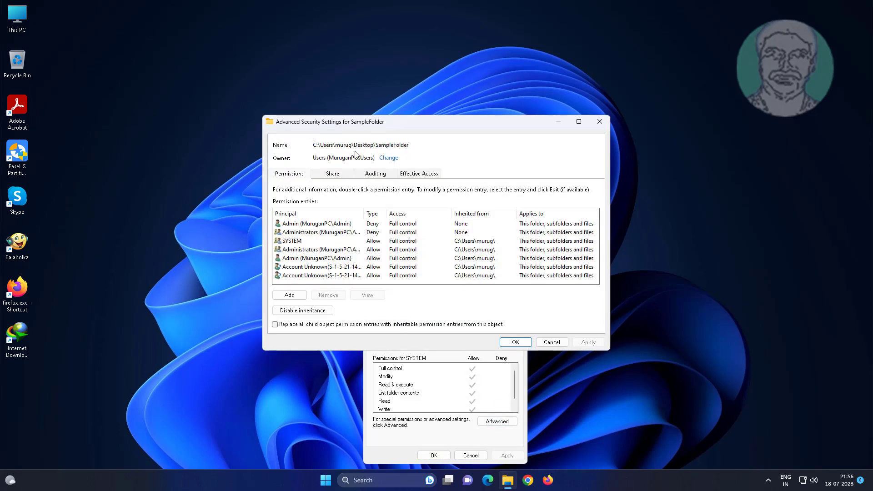
- Change SampleFolder's owner to the Administrators group found via Find Now
left_click(388, 158)
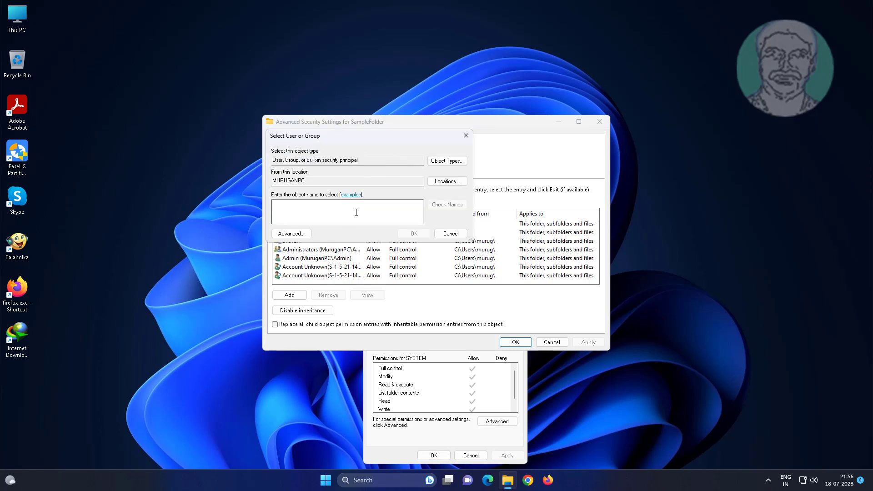
left_click(290, 233)
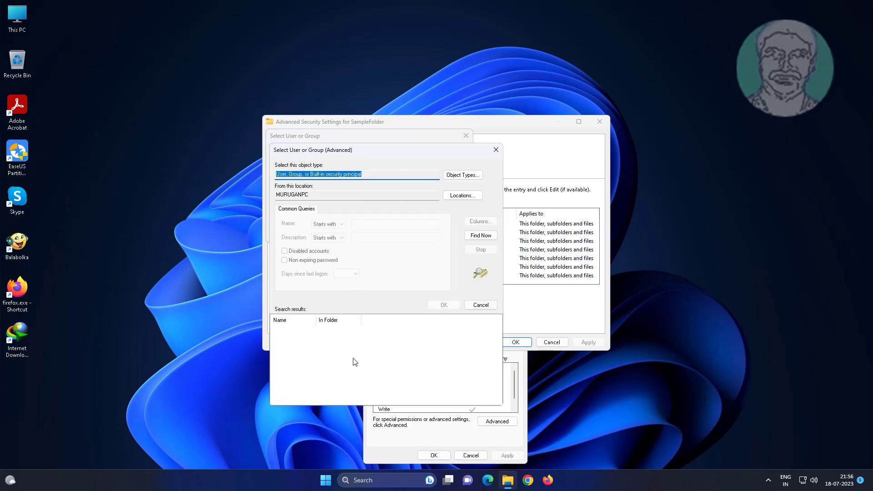
left_click(480, 236)
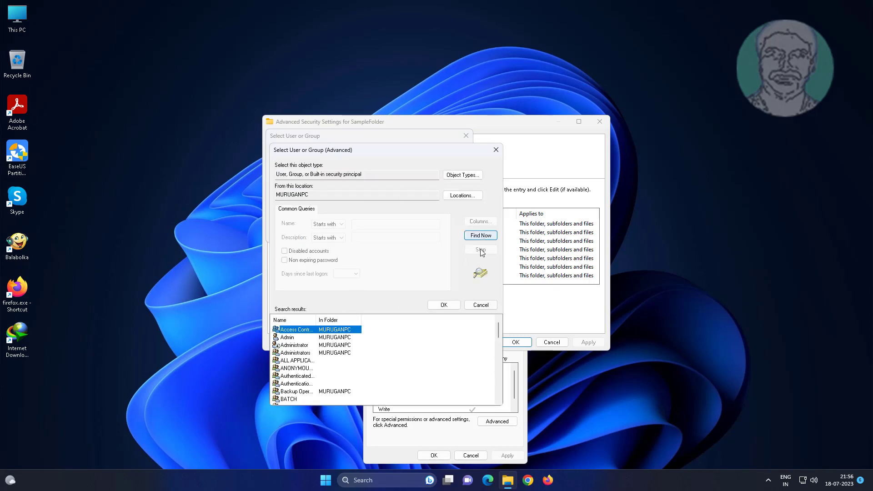
left_click_drag(318, 319, 353, 320)
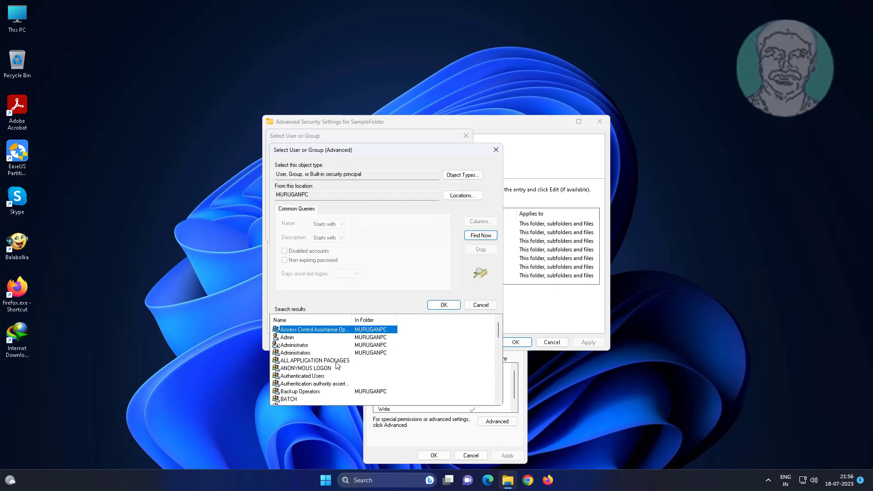
left_click(297, 352)
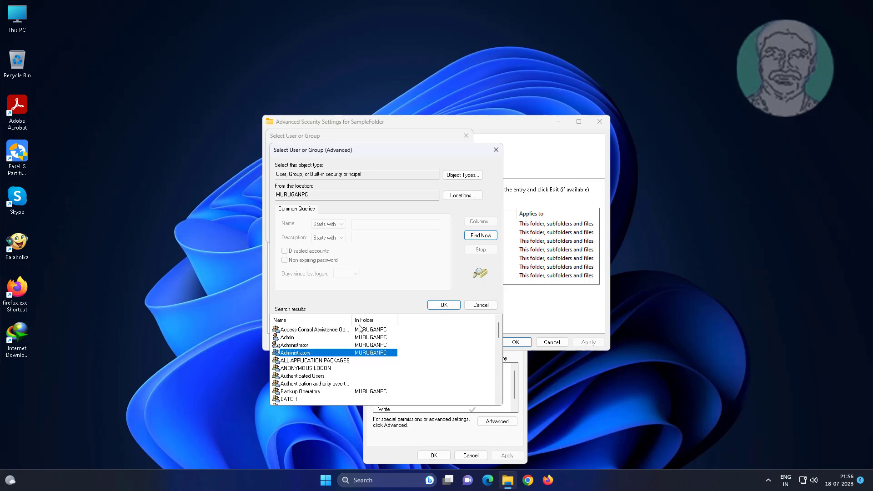
left_click(444, 306)
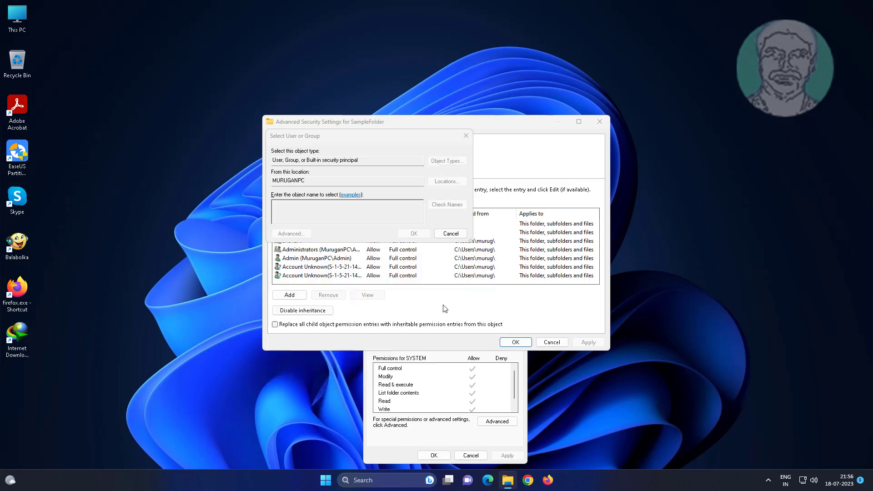
left_click(414, 233)
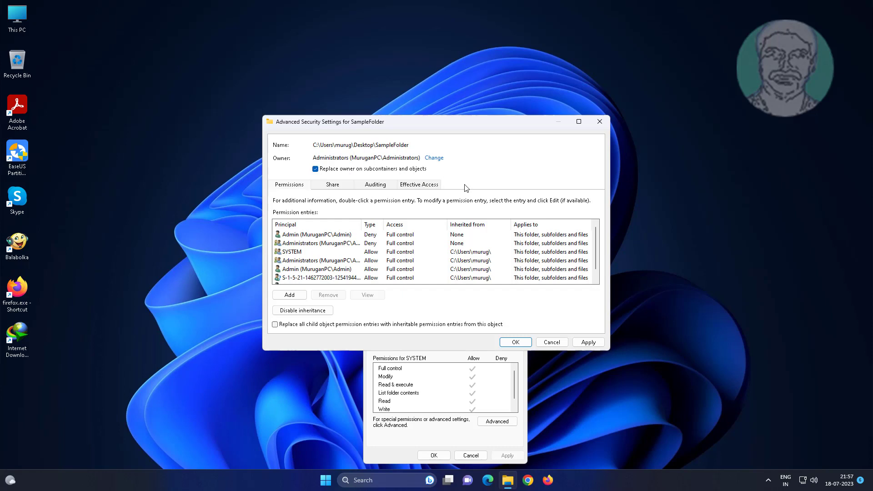
- Apply the Administrators ownership and accept the full-control and ownership prompts
left_click(587, 343)
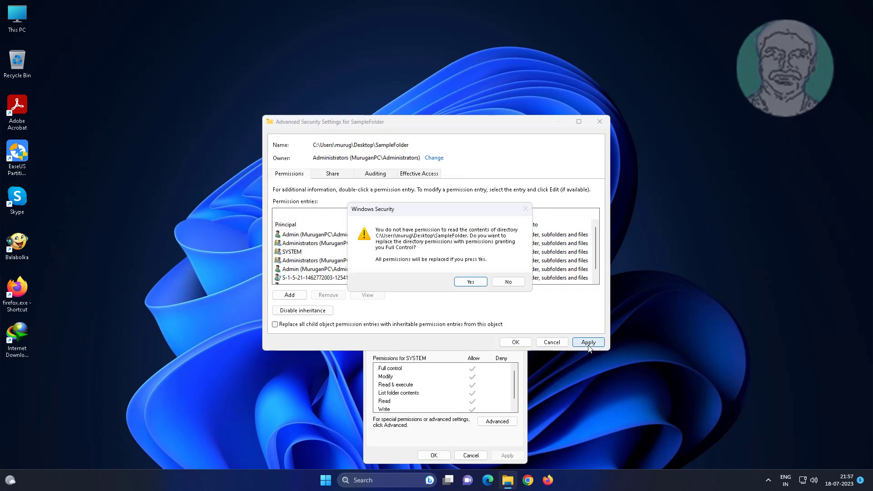
left_click(508, 284)
left_click(509, 274)
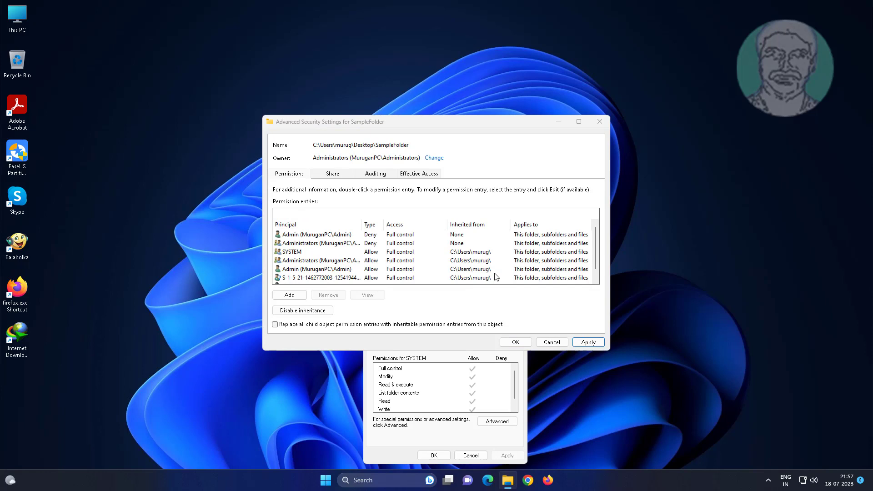
- Replace all child object permission entries, confirm, and close the security dialogs
left_click(274, 324)
left_click(588, 343)
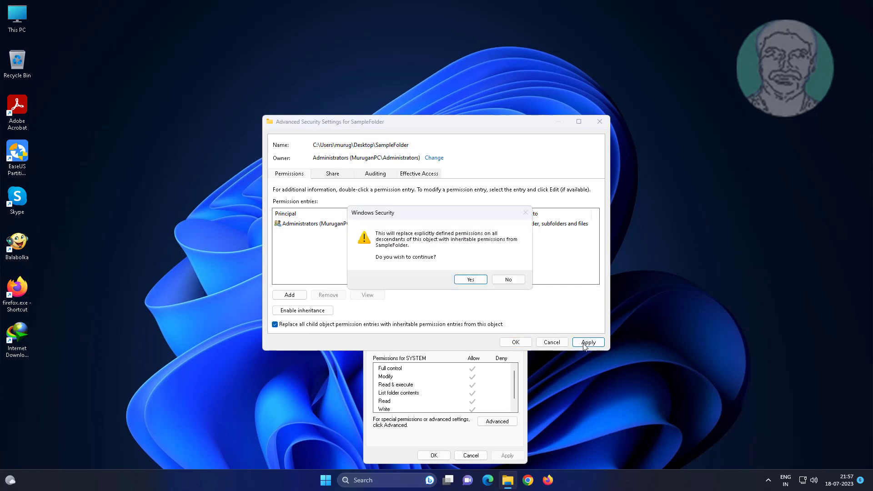
left_click(471, 280)
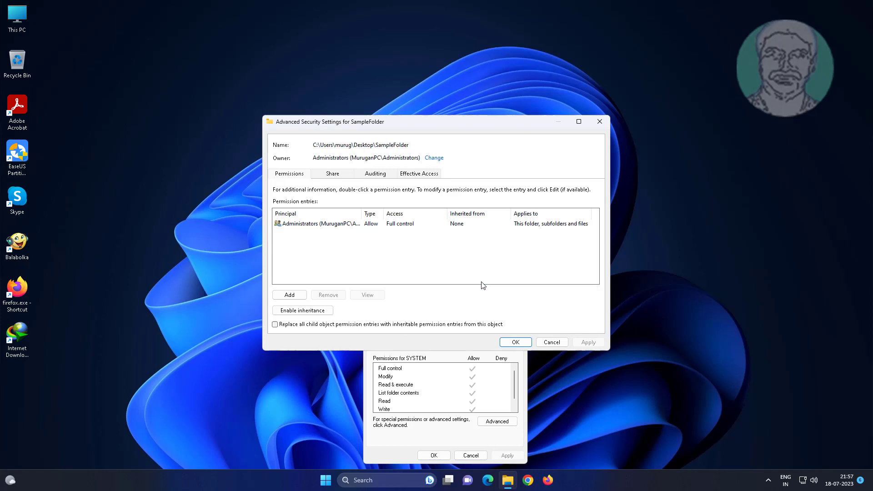
left_click(514, 343)
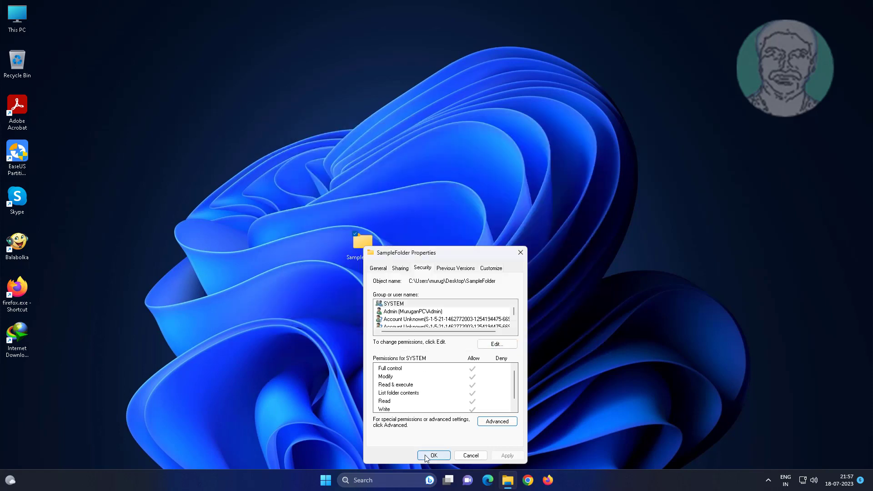
left_click(425, 455)
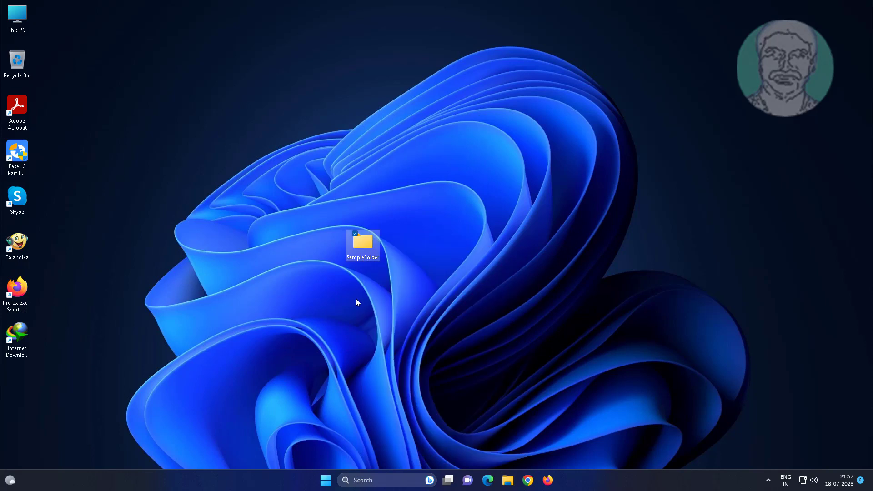
- Reopen SampleFolder's advanced security settings from Properties > Security
right_click(368, 240)
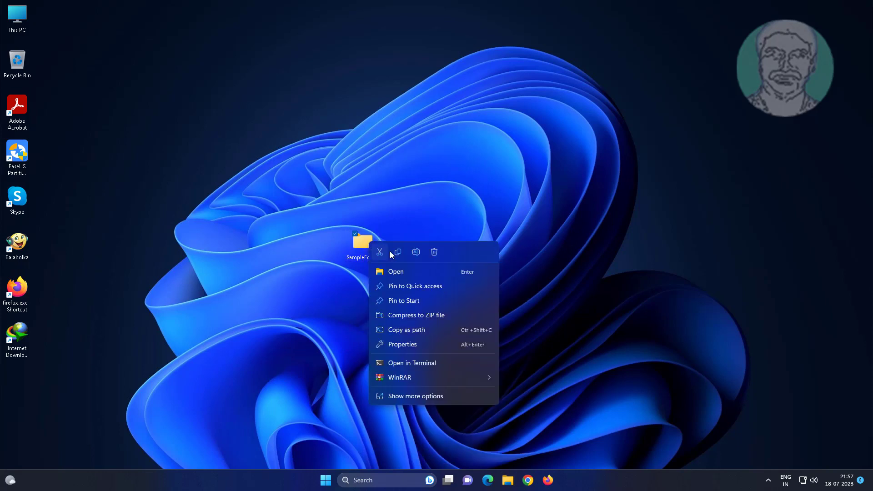
left_click(404, 345)
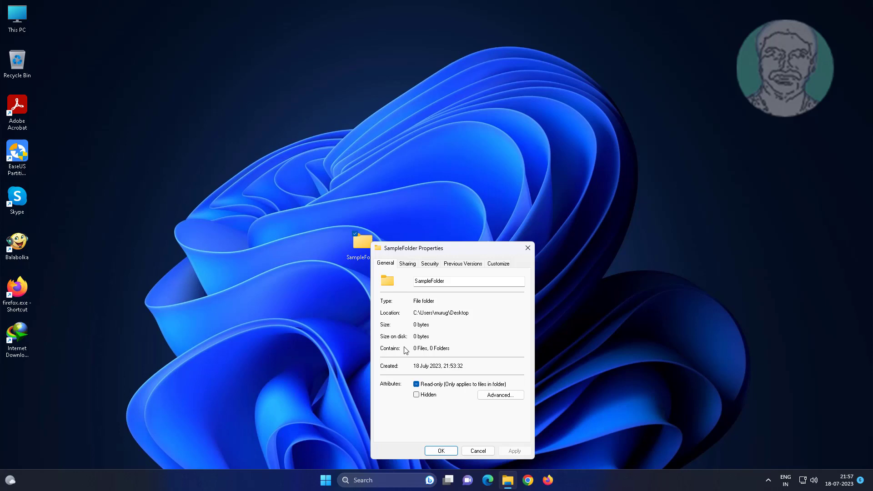
left_click(430, 264)
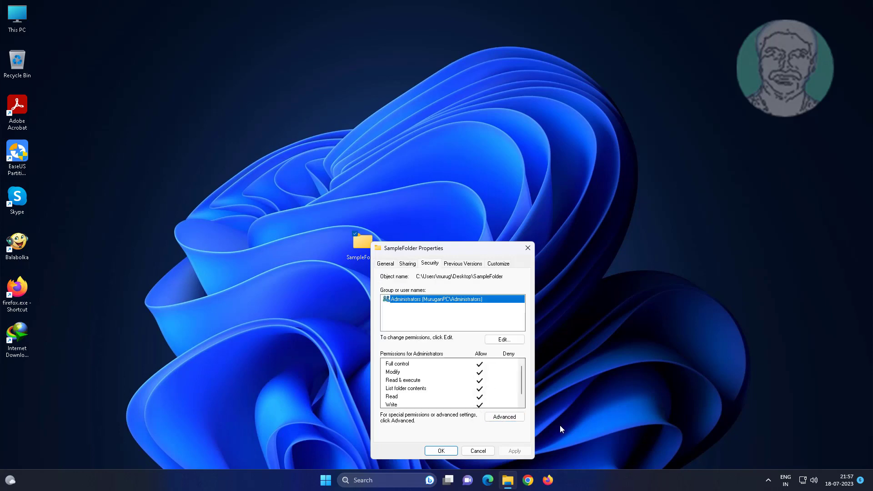
left_click(505, 417)
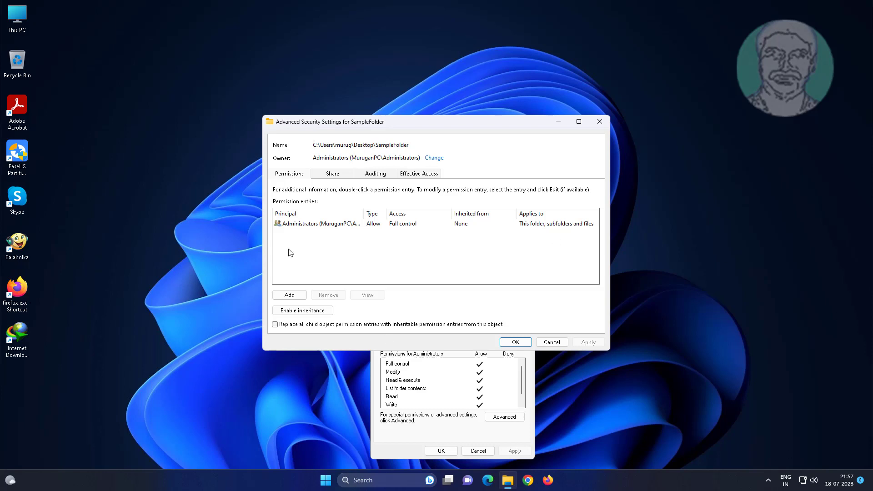
- Add a permission entry with the Administrators group as its principal
left_click(290, 295)
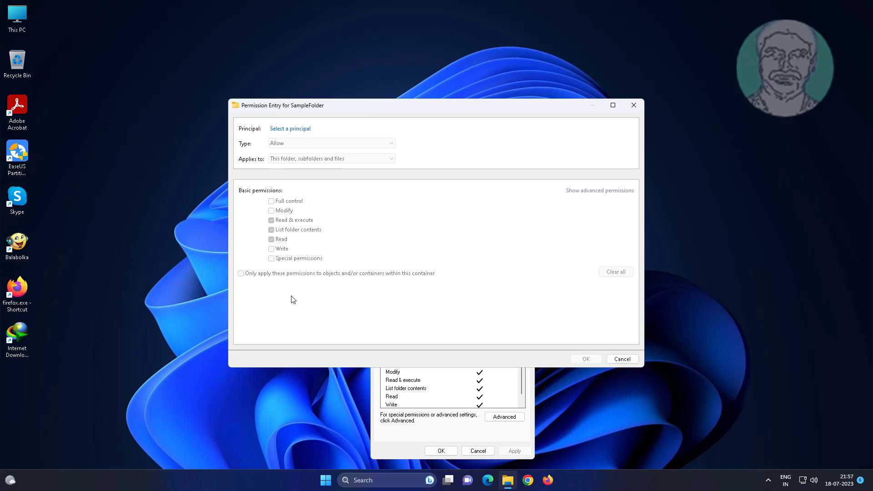
left_click(300, 129)
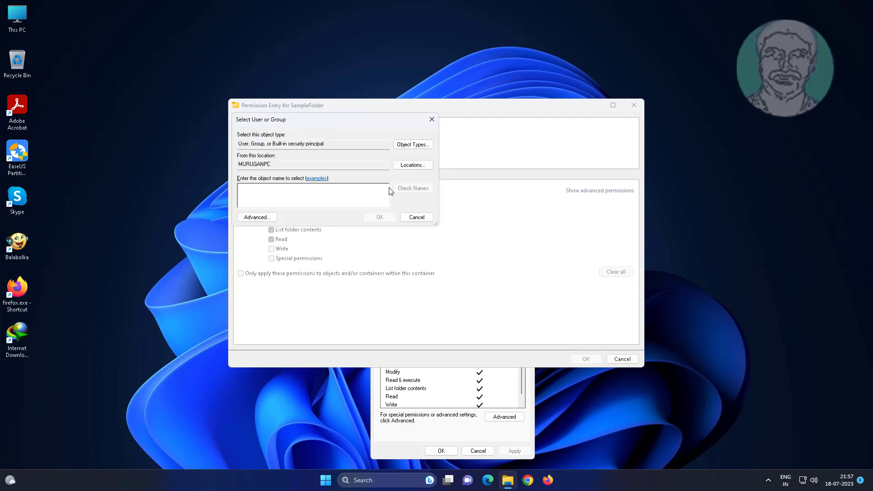
left_click(256, 217)
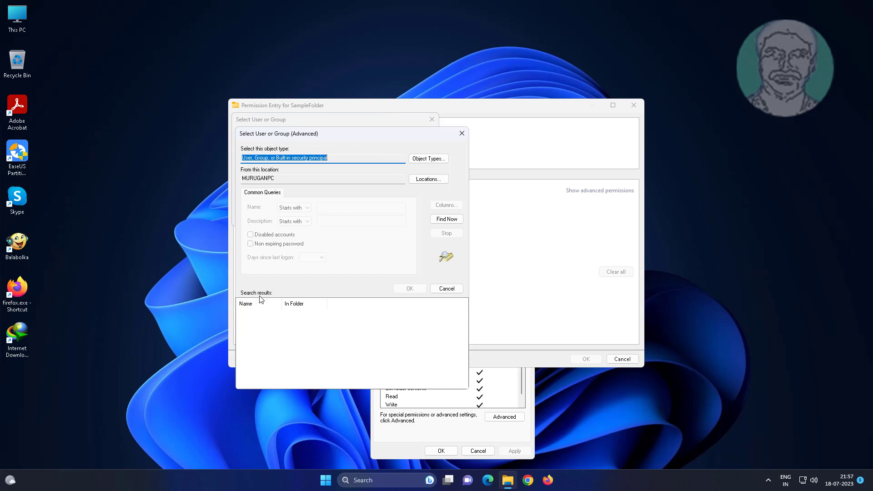
left_click(447, 219)
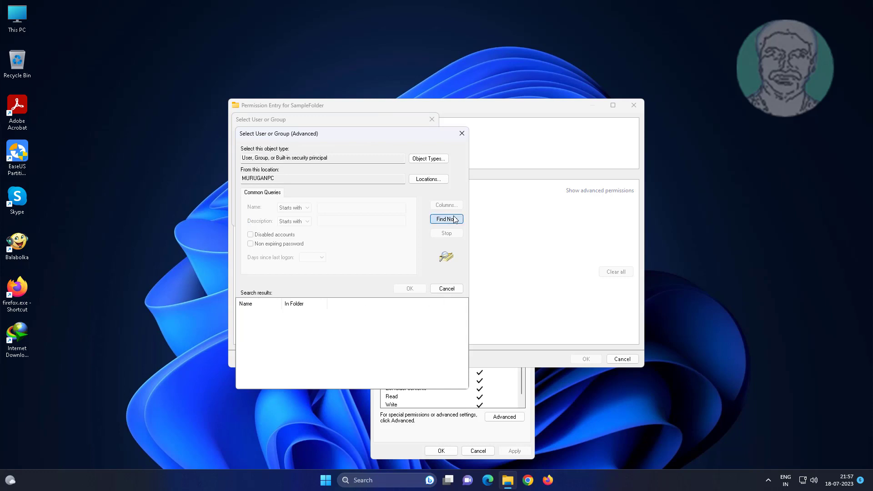
left_click_drag(285, 304, 326, 303)
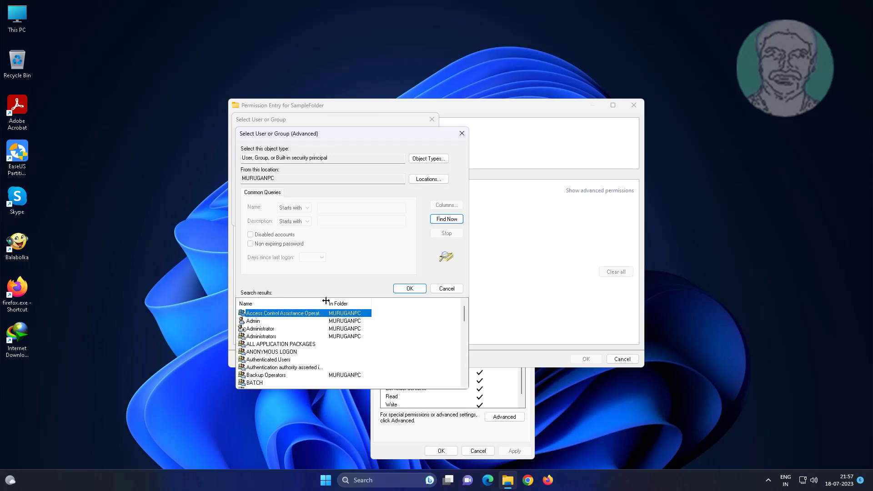
left_click(262, 336)
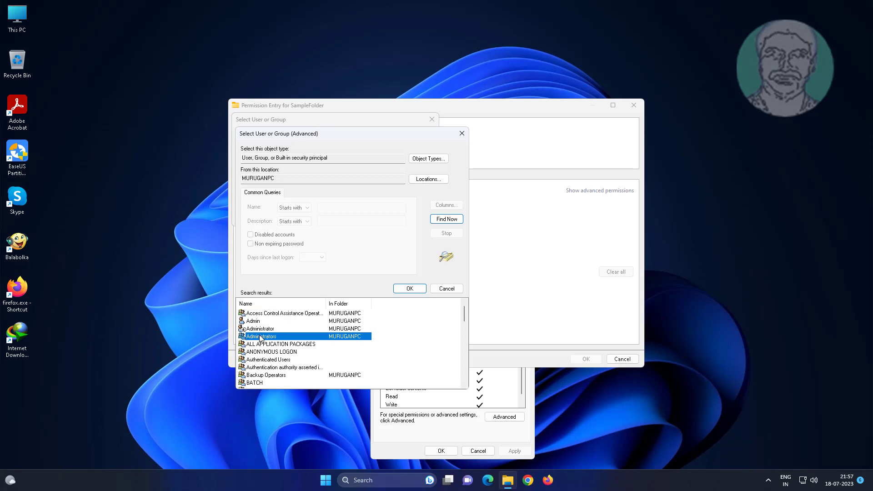
left_click(410, 289)
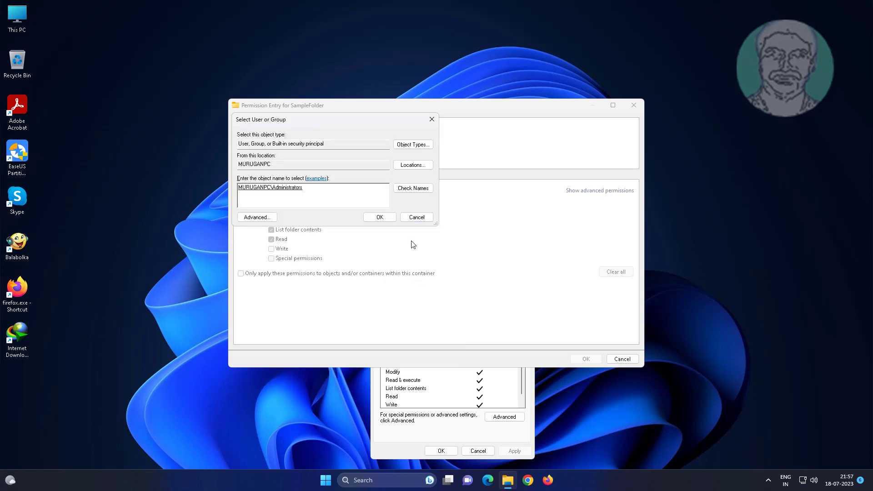
left_click(380, 217)
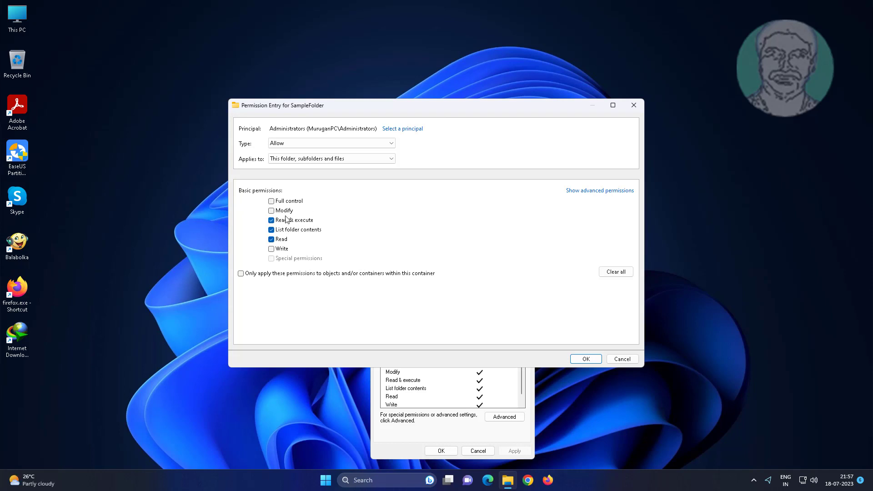
- Grant Administrators Full control, save and apply, and close all dialogs
left_click(272, 201)
left_click(586, 359)
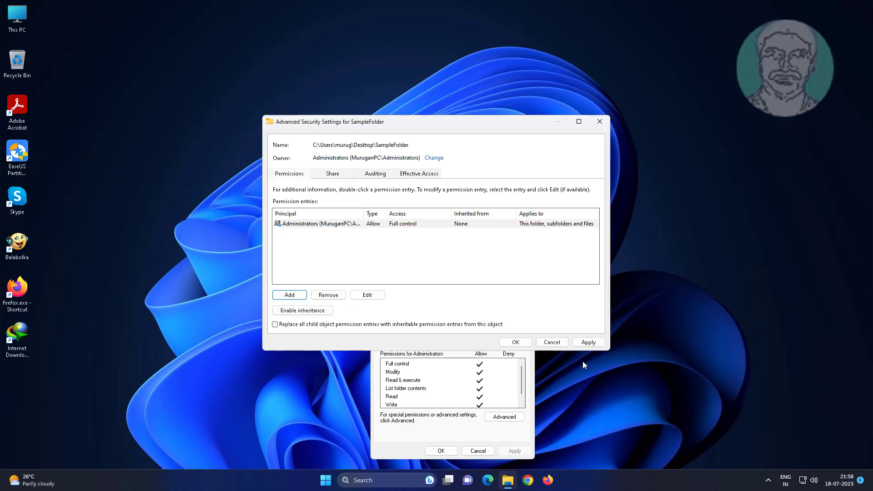
left_click(588, 342)
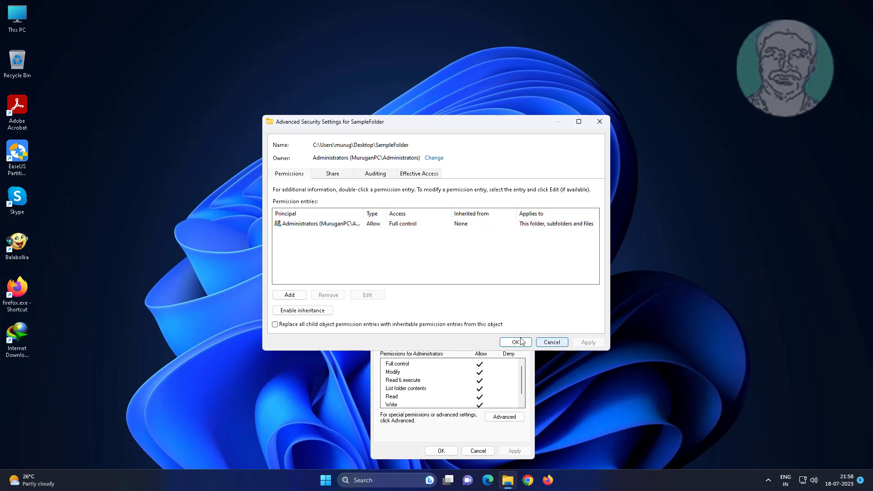
left_click(516, 342)
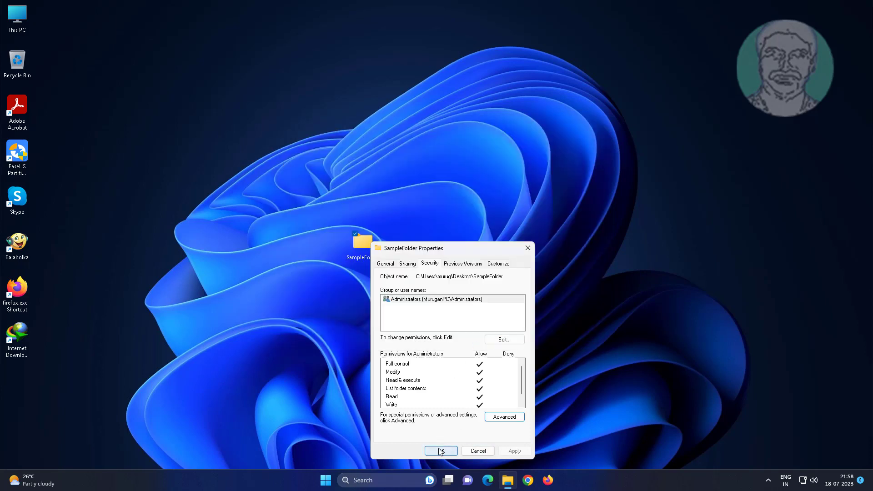
left_click(441, 451)
- Delete SampleFolder using the Delete icon in its desktop context menu
left_click(353, 323)
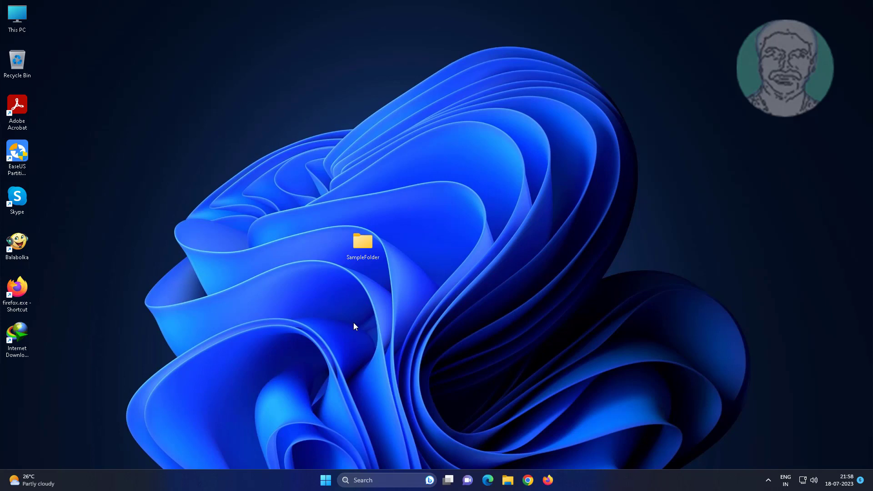
right_click(360, 243)
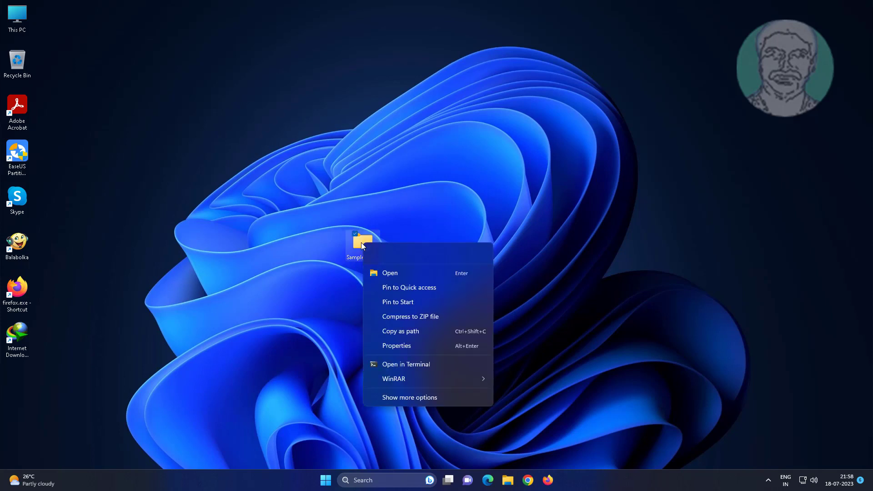
left_click(429, 252)
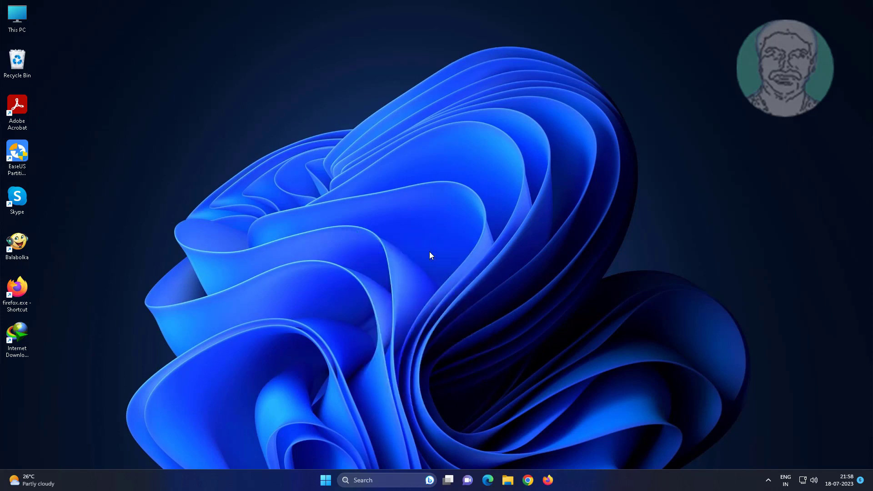